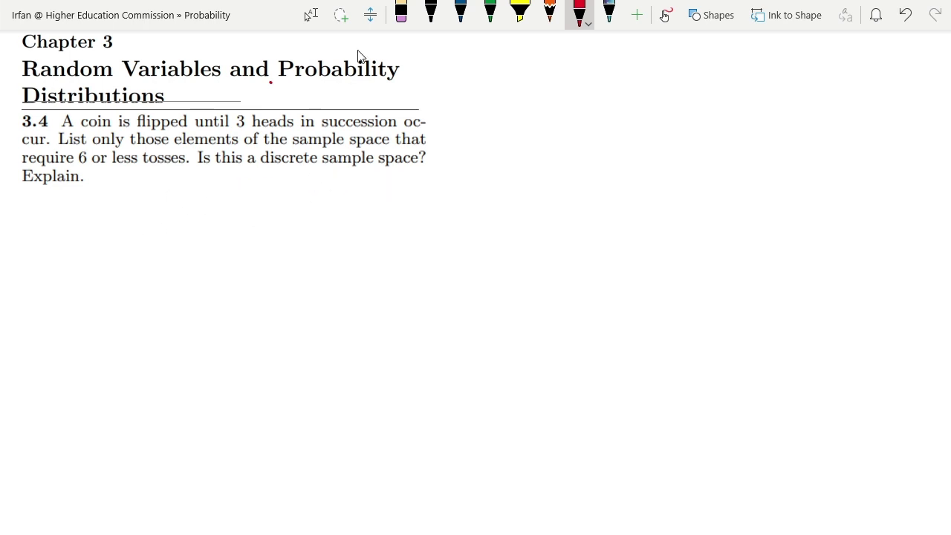
# Step: Switch from the red pen to black ink for writing the solution
pyautogui.click(431, 13)
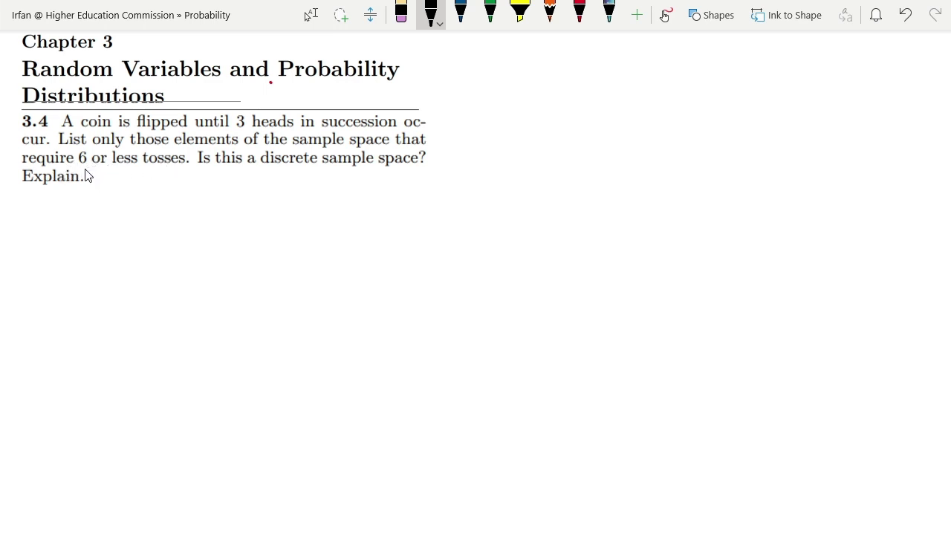
# Step: Handwrite an underlined 'Sol:' label below Problem 3.4
pyautogui.moveTo(54, 254)
pyautogui.mouseDown()
pyautogui.moveTo(61, 225)
pyautogui.moveTo(47, 223)
pyautogui.moveTo(94, 240)
pyautogui.mouseUp()
pyautogui.moveTo(104, 204)
pyautogui.mouseDown()
pyautogui.moveTo(104, 237)
pyautogui.moveTo(112, 217)
pyautogui.moveTo(117, 238)
pyautogui.moveTo(134, 220)
pyautogui.mouseUp()
pyautogui.moveTo(67, 260); pyautogui.dragTo(102, 254)
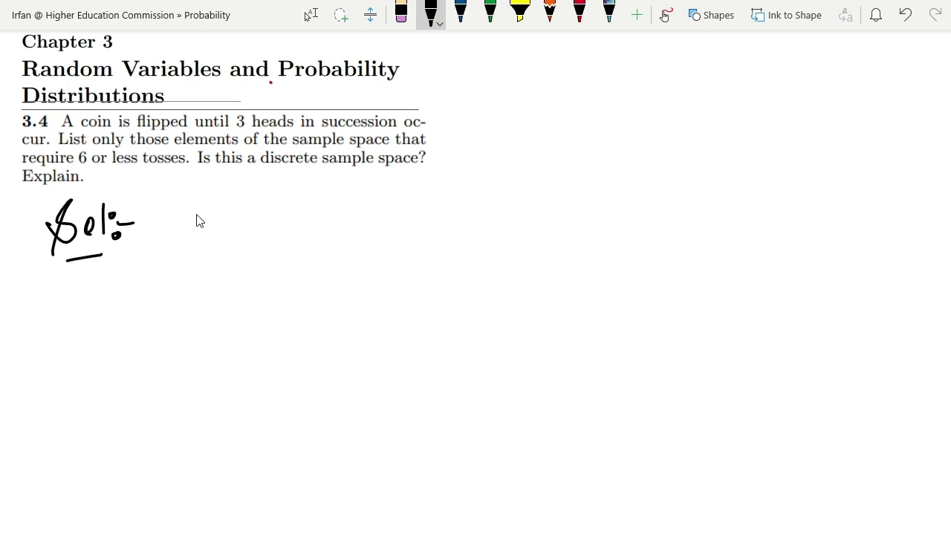
# Step: Write the outcomes HHH, THHH and TTHHH as rows to the right of 'Sol:'
pyautogui.moveTo(196, 208)
pyautogui.mouseDown()
pyautogui.moveTo(195, 230)
pyautogui.moveTo(208, 217)
pyautogui.moveTo(204, 230)
pyautogui.moveTo(215, 230)
pyautogui.mouseUp()
pyautogui.moveTo(214, 219); pyautogui.dragTo(242, 231)
pyautogui.moveTo(240, 220)
pyautogui.mouseDown()
pyautogui.moveTo(259, 219)
pyautogui.moveTo(260, 232)
pyautogui.mouseUp()
pyautogui.moveTo(197, 250)
pyautogui.mouseDown()
pyautogui.moveTo(195, 272)
pyautogui.moveTo(206, 245)
pyautogui.moveTo(210, 272)
pyautogui.moveTo(228, 258)
pyautogui.moveTo(226, 272)
pyautogui.moveTo(236, 272)
pyautogui.moveTo(253, 256)
pyautogui.moveTo(266, 268)
pyautogui.mouseUp()
pyautogui.moveTo(266, 255)
pyautogui.mouseDown()
pyautogui.moveTo(281, 253)
pyautogui.moveTo(283, 262)
pyautogui.mouseUp()
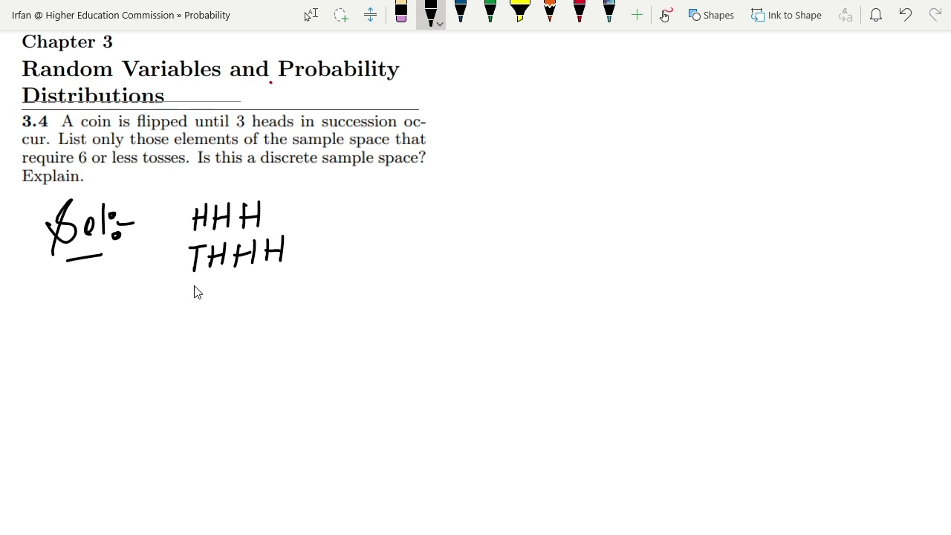
pyautogui.moveTo(194, 284)
pyautogui.mouseDown()
pyautogui.moveTo(195, 306)
pyautogui.moveTo(205, 284)
pyautogui.moveTo(218, 305)
pyautogui.moveTo(230, 283)
pyautogui.moveTo(235, 305)
pyautogui.mouseUp()
pyautogui.moveTo(236, 295)
pyautogui.mouseDown()
pyautogui.moveTo(254, 277)
pyautogui.moveTo(255, 296)
pyautogui.moveTo(279, 288)
pyautogui.mouseUp()
pyautogui.moveTo(281, 276)
pyautogui.mouseDown()
pyautogui.moveTo(281, 296)
pyautogui.moveTo(301, 287)
pyautogui.moveTo(310, 297)
pyautogui.mouseUp()
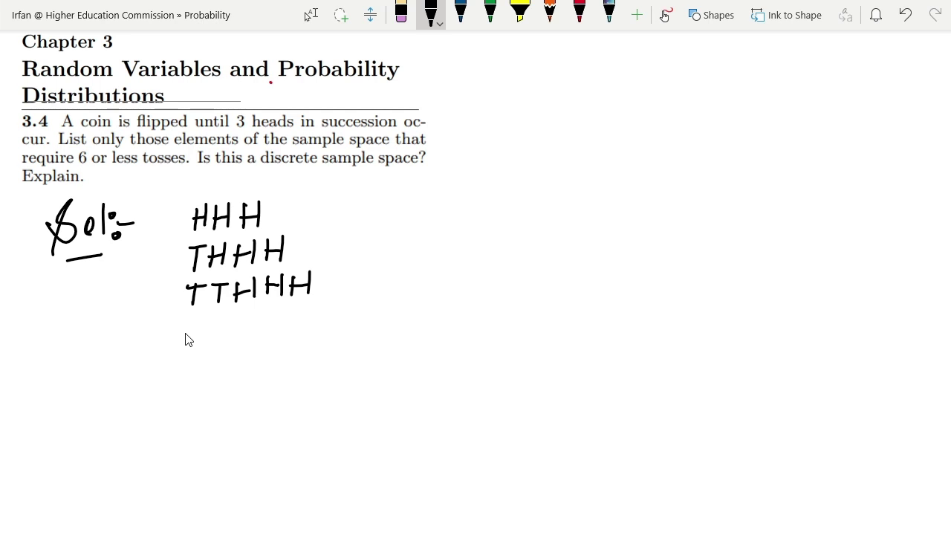
# Step: Write HTHHH and TTTHHH as new rows below TTHHH
pyautogui.moveTo(190, 317)
pyautogui.mouseDown()
pyautogui.moveTo(184, 340)
pyautogui.moveTo(217, 316)
pyautogui.mouseUp()
pyautogui.moveTo(215, 317)
pyautogui.mouseDown()
pyautogui.moveTo(213, 333)
pyautogui.moveTo(235, 336)
pyautogui.moveTo(247, 323)
pyautogui.mouseUp()
pyautogui.moveTo(247, 310)
pyautogui.mouseDown()
pyautogui.moveTo(274, 315)
pyautogui.moveTo(274, 330)
pyautogui.moveTo(305, 314)
pyautogui.moveTo(312, 297)
pyautogui.moveTo(312, 321)
pyautogui.mouseUp()
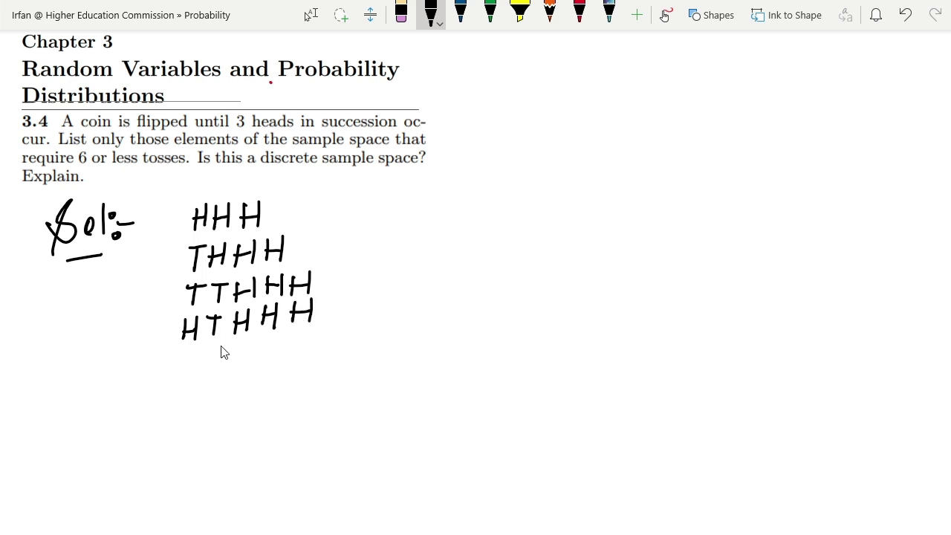
pyautogui.moveTo(191, 349)
pyautogui.mouseDown()
pyautogui.moveTo(190, 370)
pyautogui.moveTo(207, 345)
pyautogui.moveTo(212, 366)
pyautogui.mouseUp()
pyautogui.moveTo(205, 348)
pyautogui.mouseDown()
pyautogui.moveTo(221, 345)
pyautogui.moveTo(235, 363)
pyautogui.mouseUp()
pyautogui.moveTo(228, 344); pyautogui.dragTo(256, 355)
pyautogui.moveTo(256, 347); pyautogui.dragTo(271, 346)
pyautogui.moveTo(271, 339)
pyautogui.mouseDown()
pyautogui.moveTo(270, 354)
pyautogui.moveTo(289, 356)
pyautogui.moveTo(299, 342)
pyautogui.moveTo(298, 351)
pyautogui.moveTo(318, 357)
pyautogui.moveTo(334, 351)
pyautogui.mouseUp()
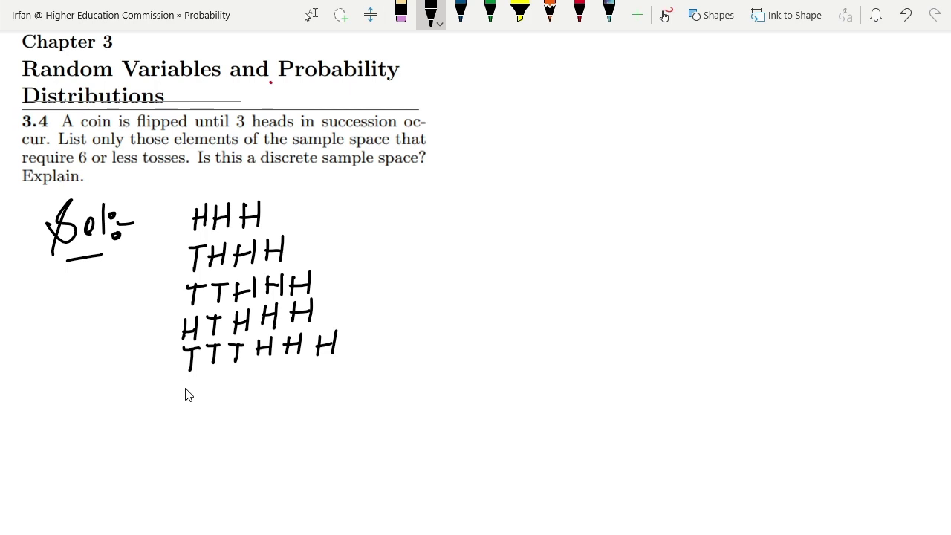
# Step: Add HTTHHH and HHTHHH as the last two rows of the list
pyautogui.moveTo(183, 381)
pyautogui.mouseDown()
pyautogui.moveTo(181, 401)
pyautogui.moveTo(195, 389)
pyautogui.mouseUp()
pyautogui.moveTo(195, 380)
pyautogui.mouseDown()
pyautogui.moveTo(195, 399)
pyautogui.moveTo(212, 395)
pyautogui.moveTo(223, 374)
pyautogui.moveTo(233, 394)
pyautogui.moveTo(243, 374)
pyautogui.moveTo(257, 391)
pyautogui.moveTo(271, 379)
pyautogui.moveTo(268, 388)
pyautogui.moveTo(286, 383)
pyautogui.mouseUp()
pyautogui.moveTo(282, 376); pyautogui.dragTo(312, 385)
pyautogui.moveTo(311, 377); pyautogui.dragTo(326, 383)
pyautogui.moveTo(184, 410)
pyautogui.mouseDown()
pyautogui.moveTo(181, 429)
pyautogui.moveTo(197, 418)
pyautogui.moveTo(196, 429)
pyautogui.moveTo(207, 425)
pyautogui.mouseUp()
pyautogui.moveTo(207, 415); pyautogui.dragTo(224, 413)
pyautogui.moveTo(225, 404)
pyautogui.mouseDown()
pyautogui.moveTo(224, 423)
pyautogui.moveTo(240, 401)
pyautogui.moveTo(256, 423)
pyautogui.moveTo(267, 409)
pyautogui.mouseUp()
pyautogui.moveTo(269, 398)
pyautogui.mouseDown()
pyautogui.moveTo(270, 422)
pyautogui.moveTo(282, 416)
pyautogui.mouseUp()
pyautogui.moveTo(282, 406); pyautogui.dragTo(312, 414)
pyautogui.moveTo(312, 405); pyautogui.dragTo(326, 405)
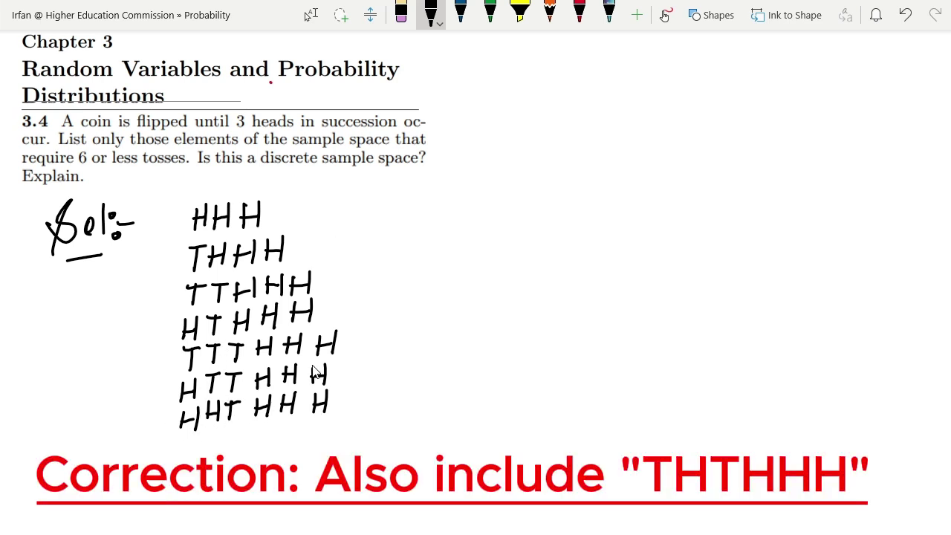
# Step: In blue ink, bracket the six-toss bottom row and draw an arrow rightward for '6 Tosses'
pyautogui.click(460, 13)
pyautogui.moveTo(168, 430)
pyautogui.mouseDown()
pyautogui.moveTo(170, 439)
pyautogui.moveTo(310, 430)
pyautogui.moveTo(337, 416)
pyautogui.mouseUp()
pyautogui.moveTo(340, 408)
pyautogui.mouseDown()
pyautogui.moveTo(425, 394)
pyautogui.moveTo(428, 408)
pyautogui.moveTo(460, 408)
pyautogui.moveTo(468, 394)
pyautogui.moveTo(475, 413)
pyautogui.moveTo(475, 398)
pyautogui.moveTo(491, 406)
pyautogui.moveTo(500, 390)
pyautogui.moveTo(497, 409)
pyautogui.moveTo(521, 407)
pyautogui.mouseUp()
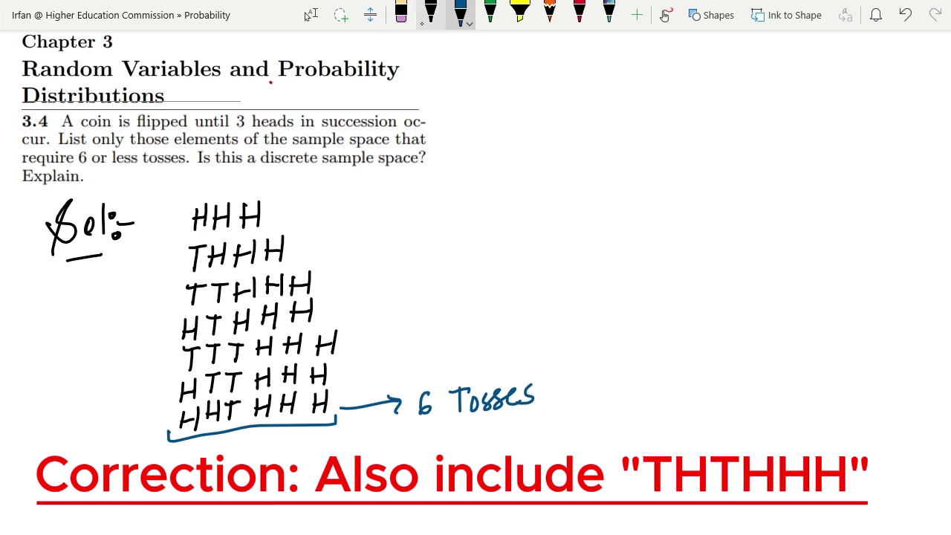
# Step: In green ink, draw arrows beside HHH, THHH and TTHHH labelled 3, 4 and 5
pyautogui.click(489, 13)
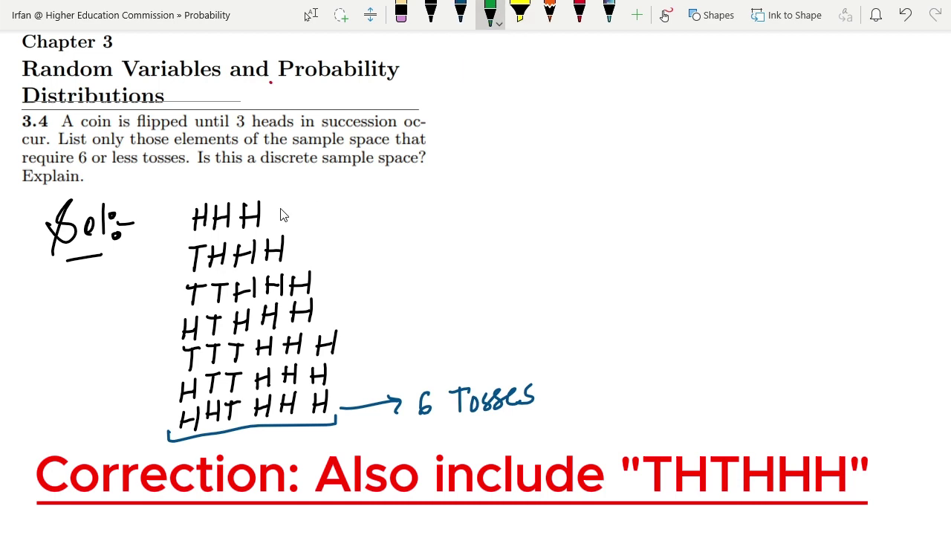
pyautogui.moveTo(277, 210)
pyautogui.mouseDown()
pyautogui.moveTo(368, 205)
pyautogui.moveTo(359, 201)
pyautogui.moveTo(381, 209)
pyautogui.mouseUp()
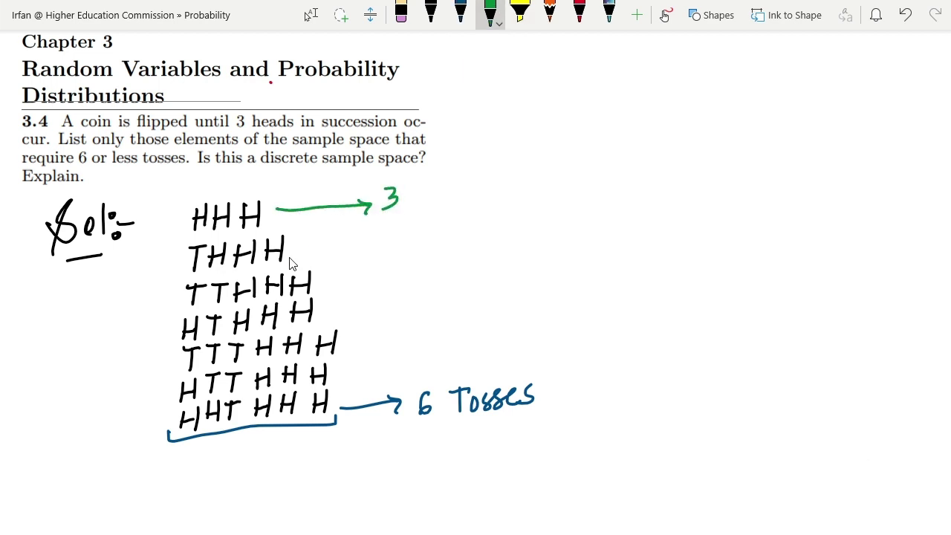
pyautogui.moveTo(290, 254); pyautogui.dragTo(361, 261)
pyautogui.moveTo(382, 230); pyautogui.dragTo(391, 245)
pyautogui.moveTo(387, 232); pyautogui.dragTo(387, 257)
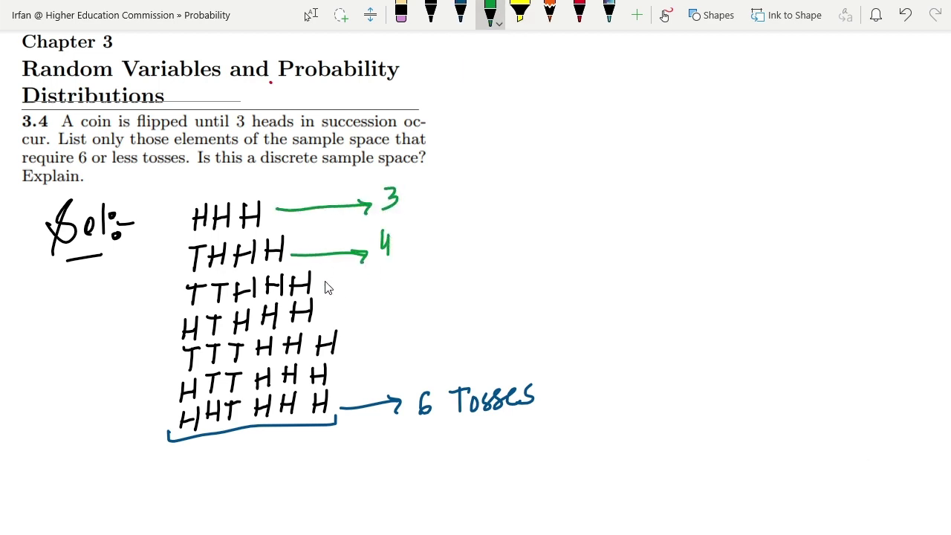
pyautogui.moveTo(325, 284)
pyautogui.mouseDown()
pyautogui.moveTo(365, 286)
pyautogui.moveTo(362, 294)
pyautogui.mouseUp()
pyautogui.moveTo(384, 277)
pyautogui.mouseDown()
pyautogui.moveTo(381, 293)
pyautogui.moveTo(398, 272)
pyautogui.mouseUp()
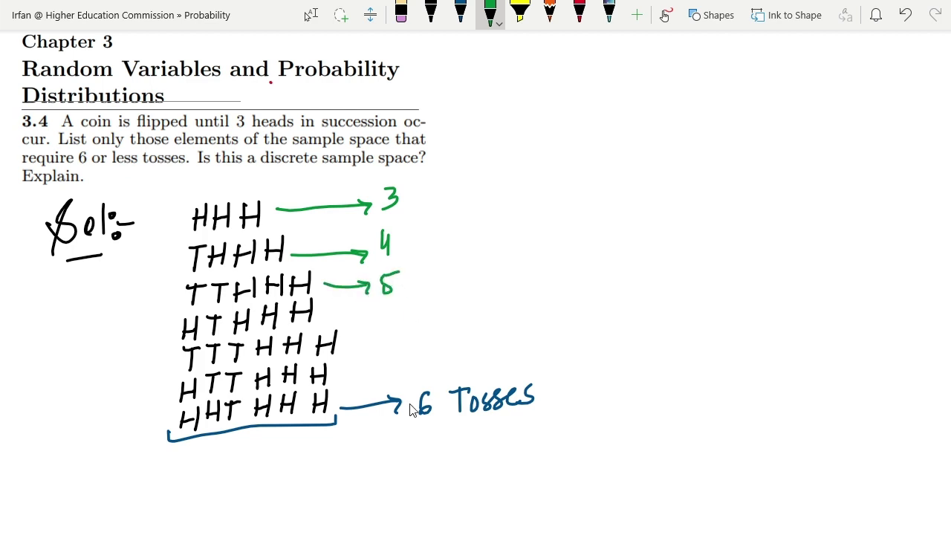